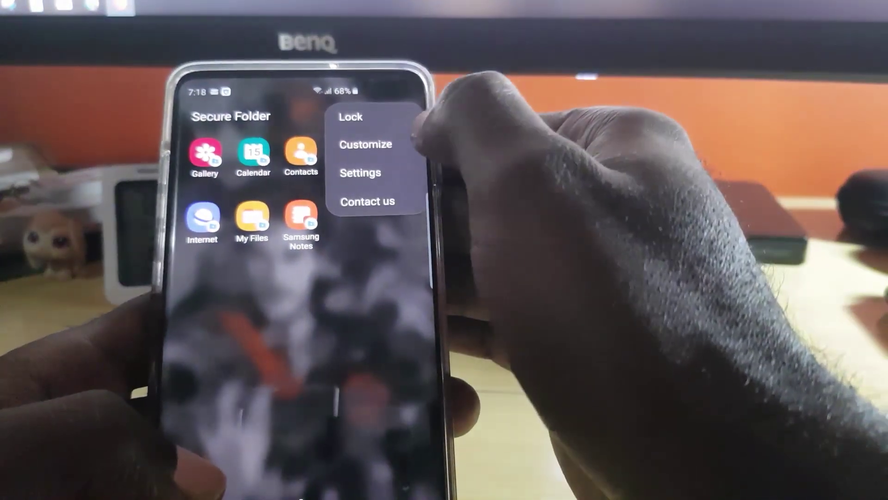
Switch off Show Secure Folder in Secure Folder settings, confirm HIDE, and return home
click(361, 171)
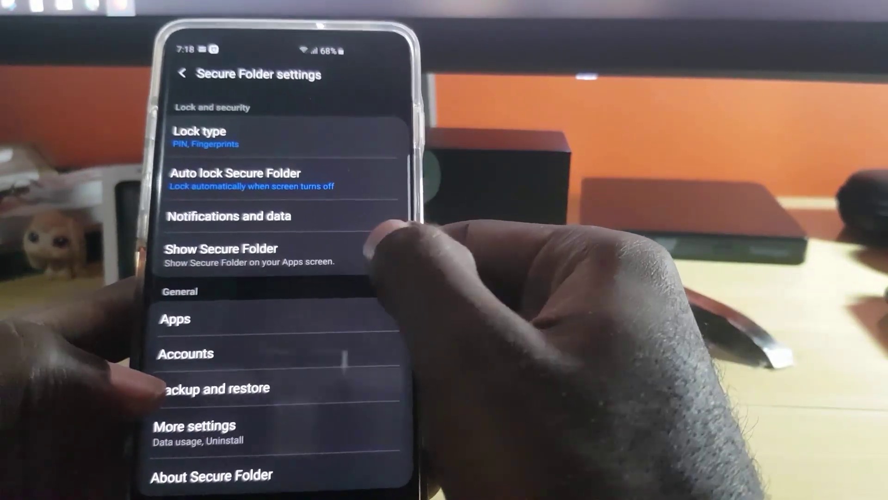
click(374, 250)
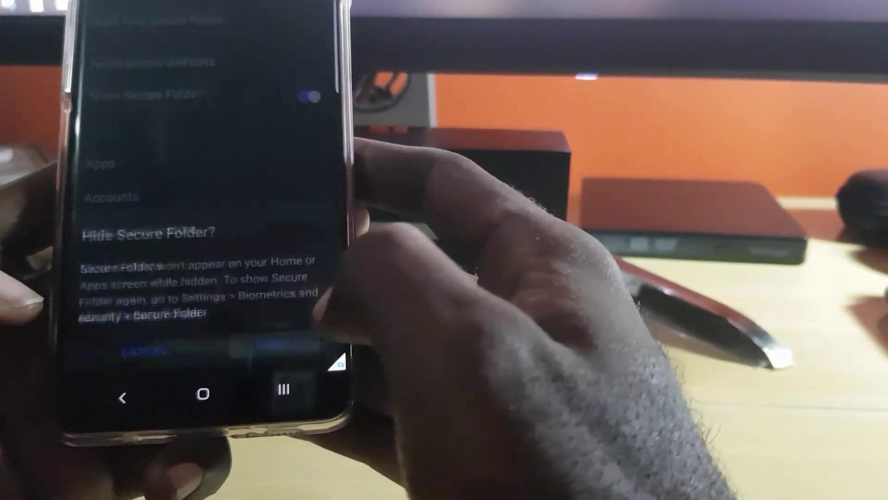
click(265, 337)
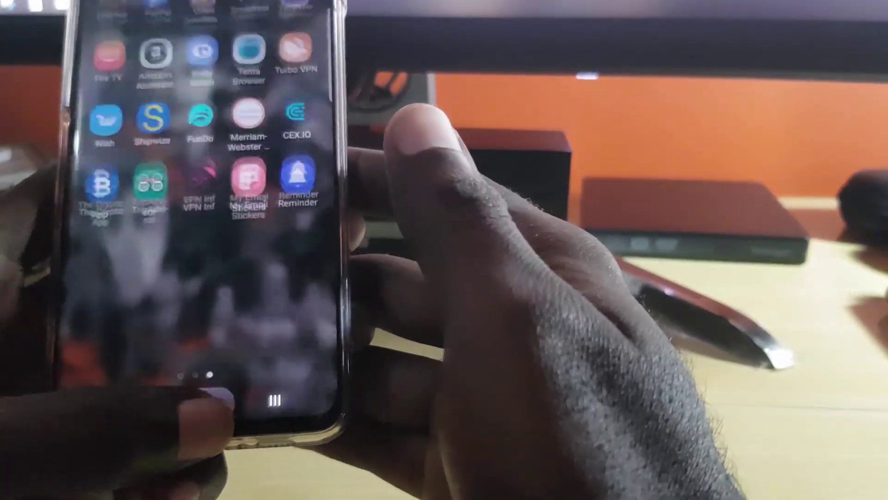
click(203, 397)
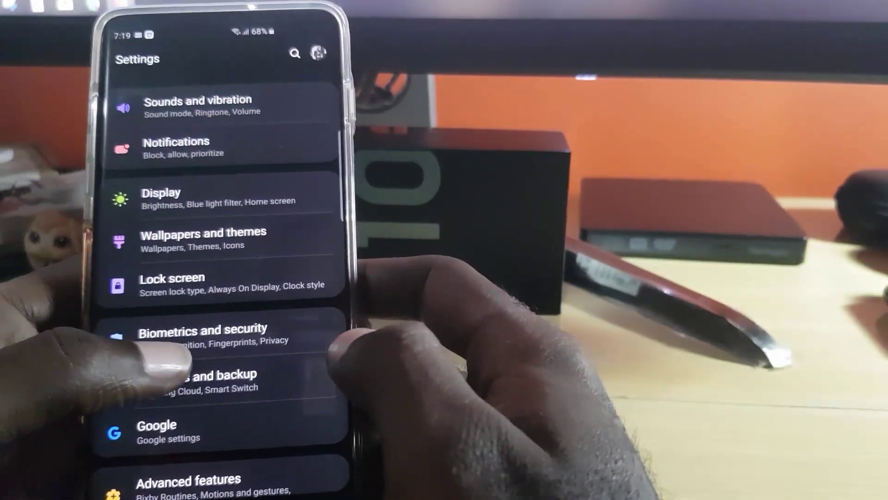
Go to the Biometrics and security page in the phone's Settings
click(204, 333)
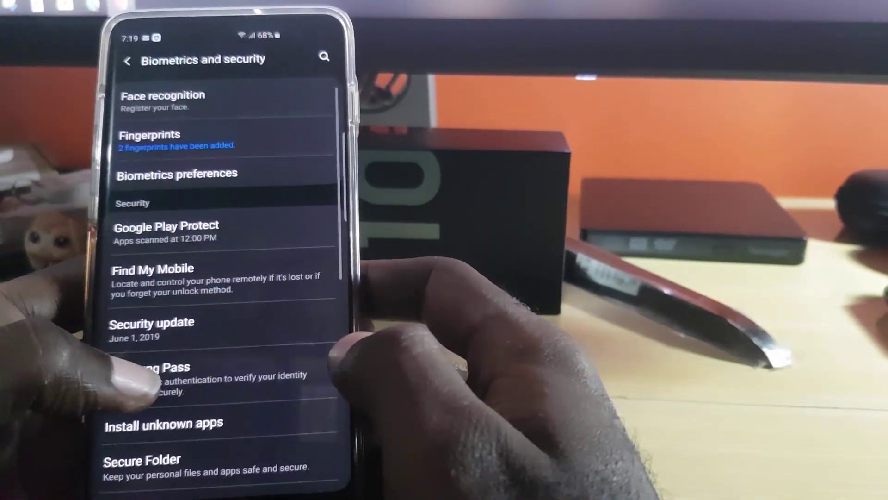